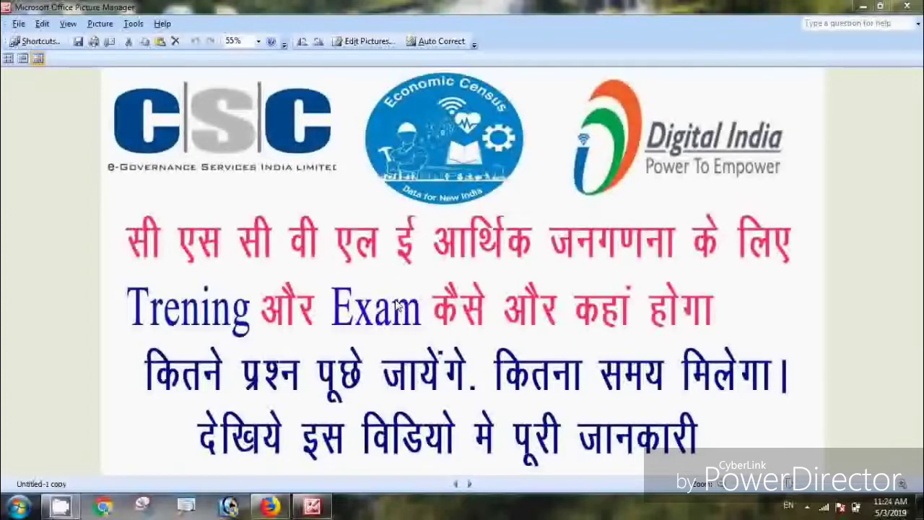
# Switch to Firefox, follow the Digital Seva dashboard's 7th Economic Census registration notice, and log in to the census portal with Digital Seva Connect
pyautogui.click(269, 505)
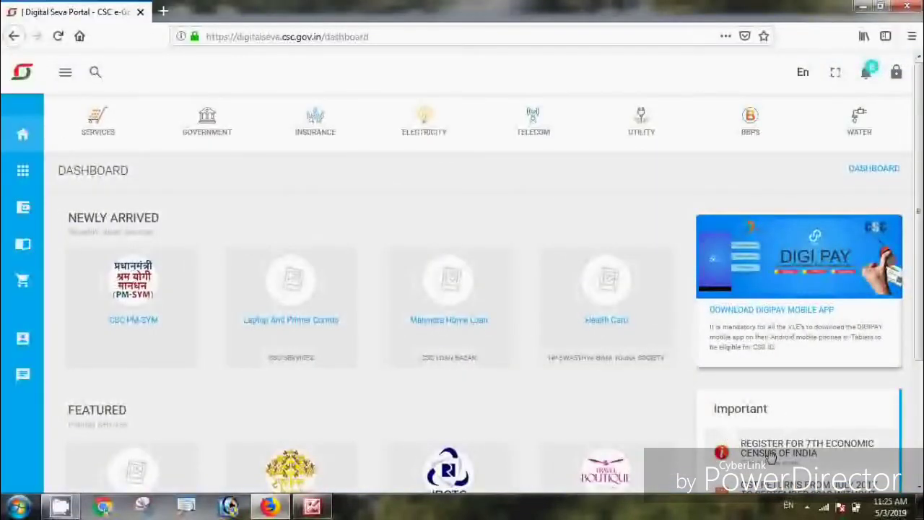
pyautogui.moveTo(769, 453)
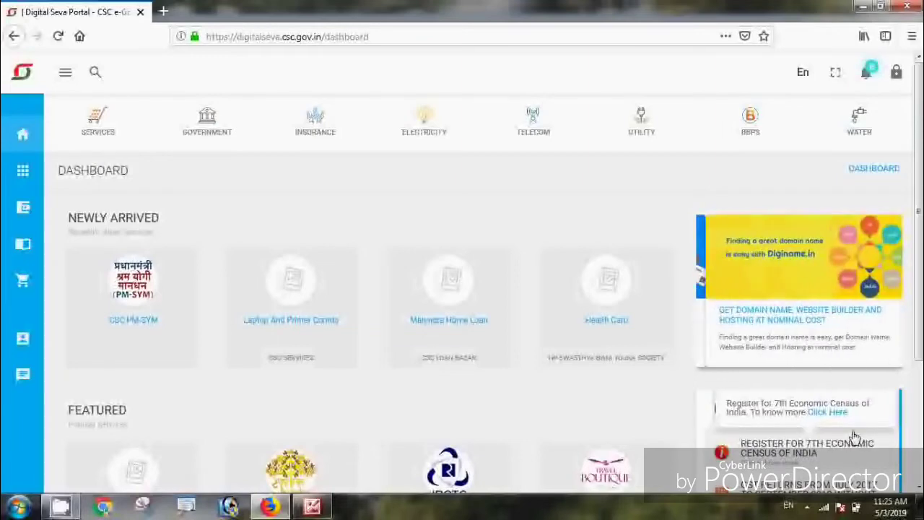
pyautogui.click(826, 414)
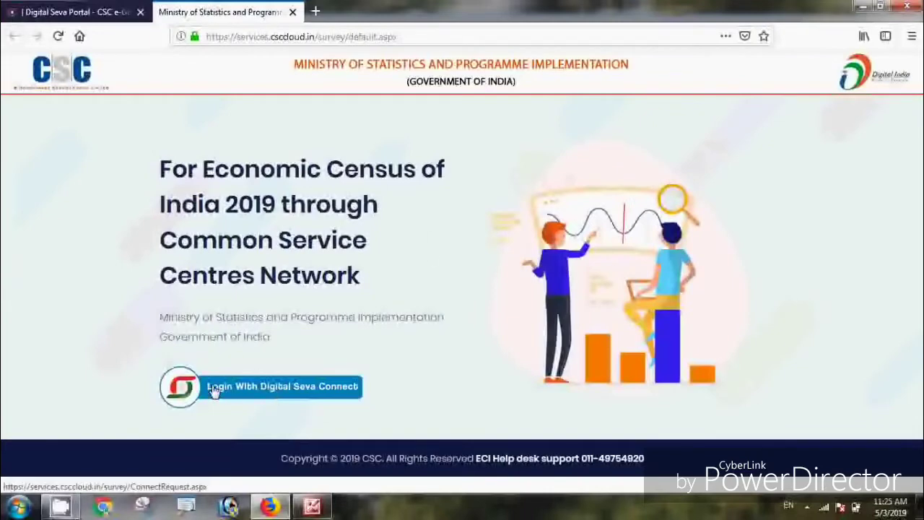
pyautogui.click(291, 388)
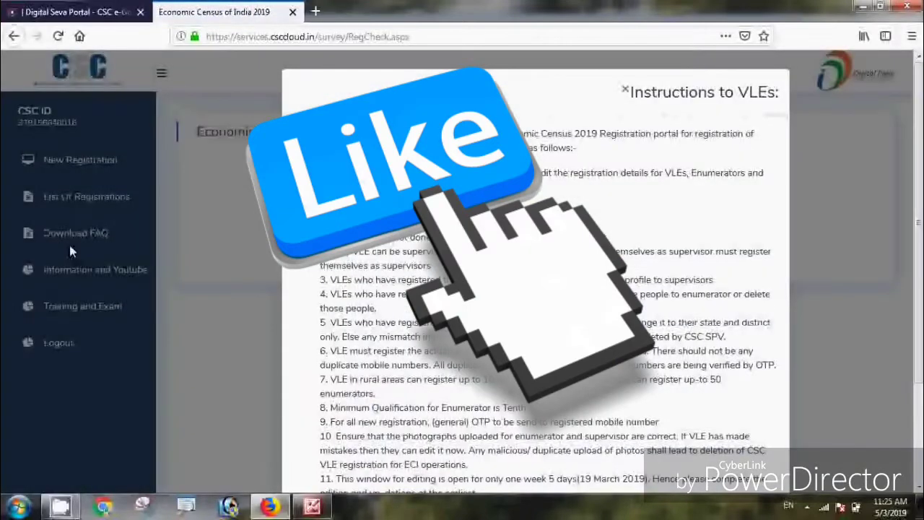
# Dismiss the instructions to VLEs and open the Training and Exam list of enumerators and supervisors
pyautogui.click(212, 282)
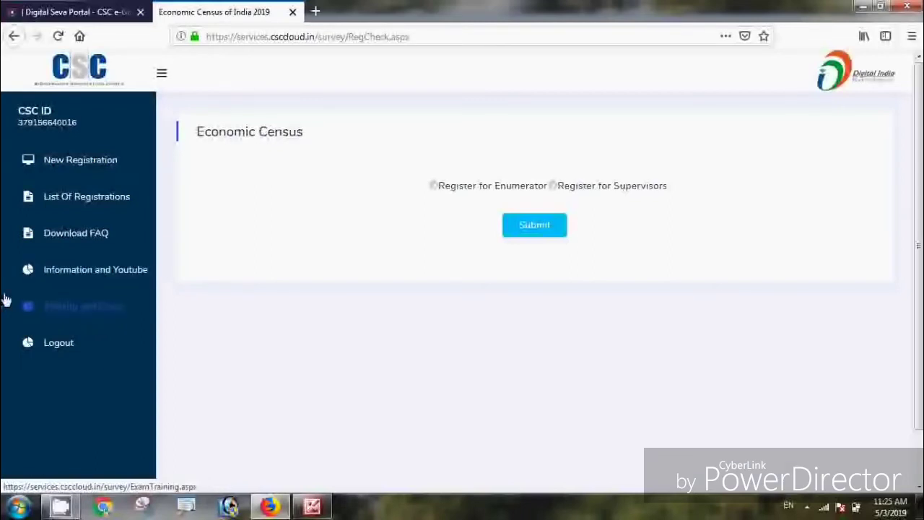
pyautogui.click(83, 310)
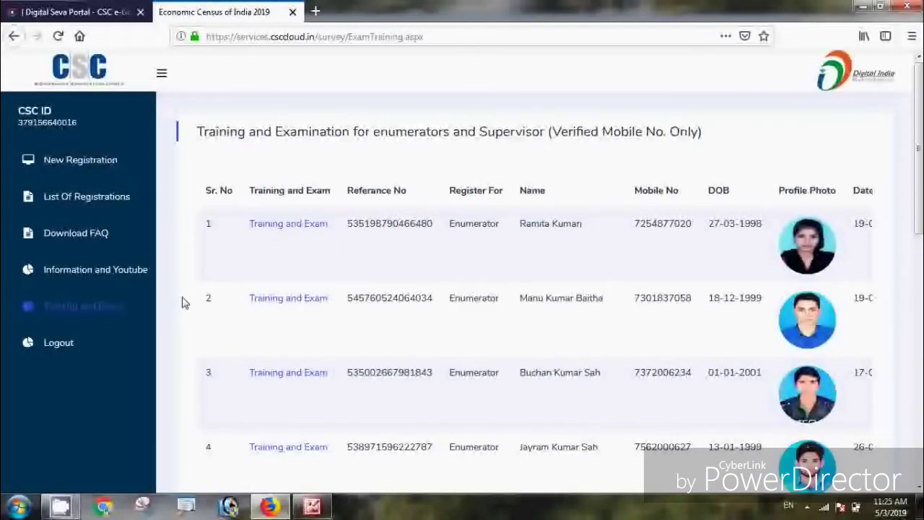
pyautogui.scroll(-2, 185, 306)
pyautogui.scroll(2, 187, 299)
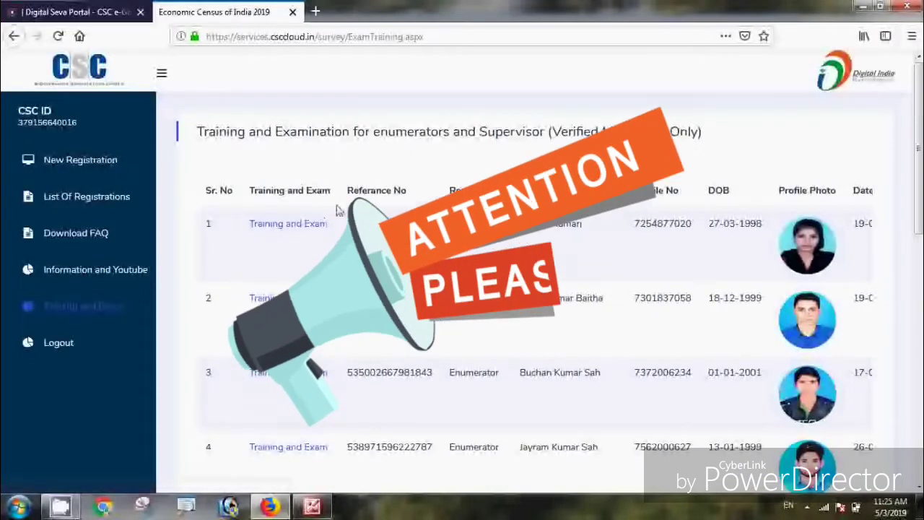
# Open Training and Exam for the supervisor in row 6, accepting the insecure-connection warning
pyautogui.moveTo(347, 224); pyautogui.dragTo(431, 226)
pyautogui.click(423, 272)
pyautogui.scroll(-5, 423, 272)
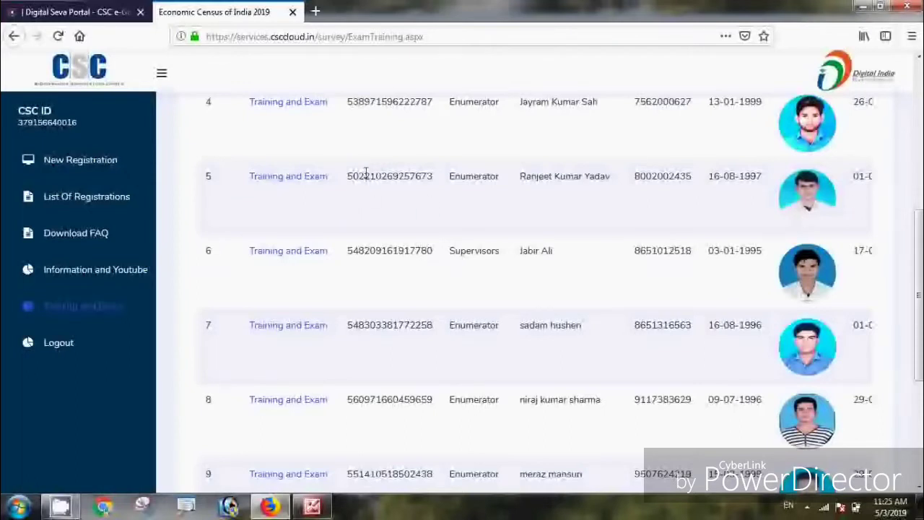
pyautogui.moveTo(350, 175); pyautogui.dragTo(440, 191)
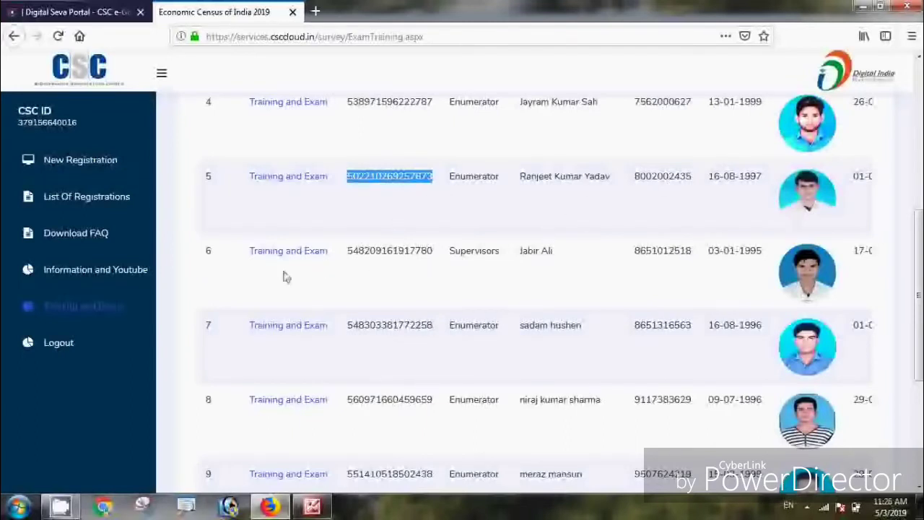
pyautogui.click(205, 277)
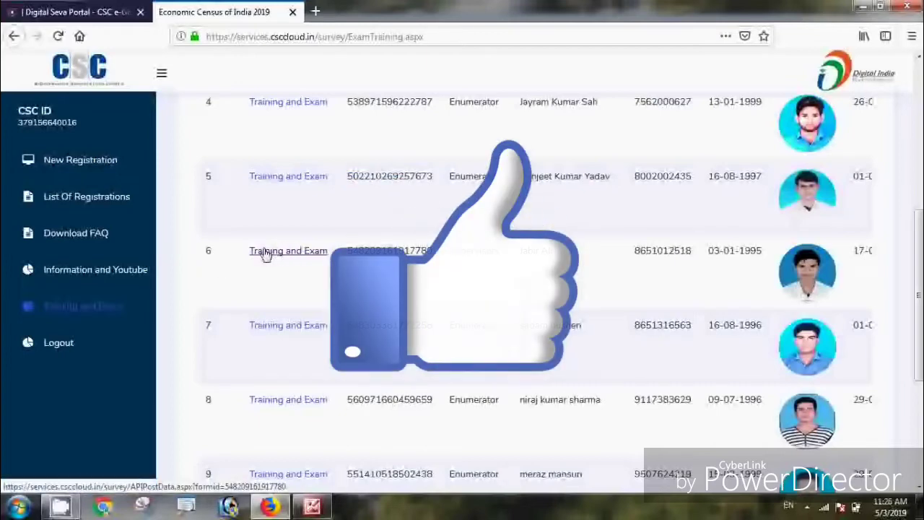
pyautogui.click(285, 258)
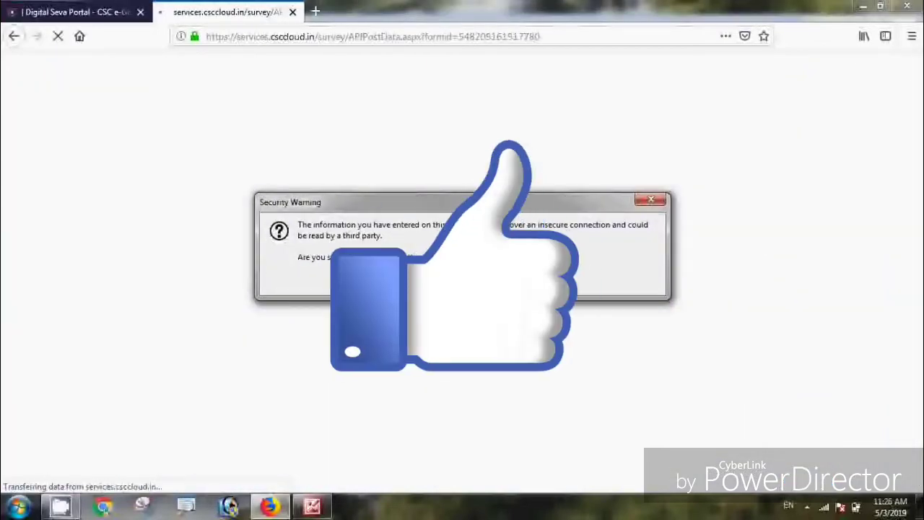
pyautogui.click(431, 278)
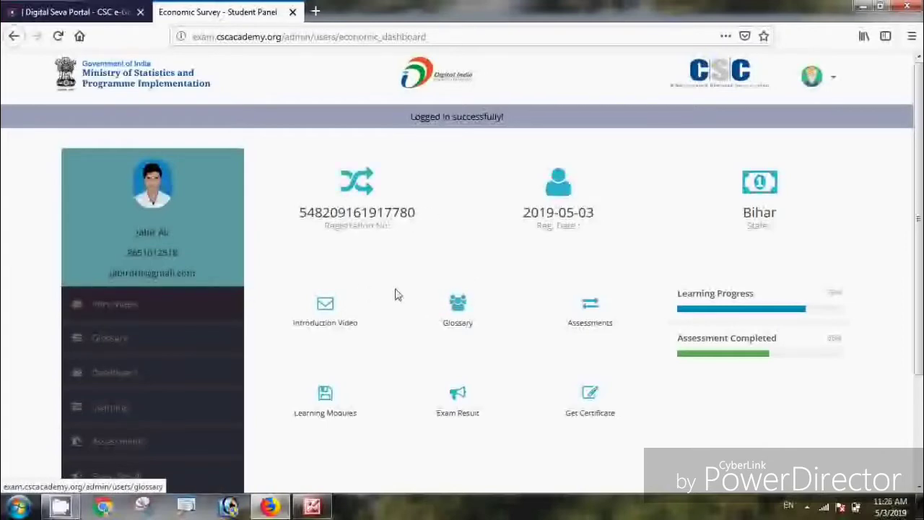
# Look over the student dashboard's options and open the Learning modules list
pyautogui.scroll(-2, 367, 289)
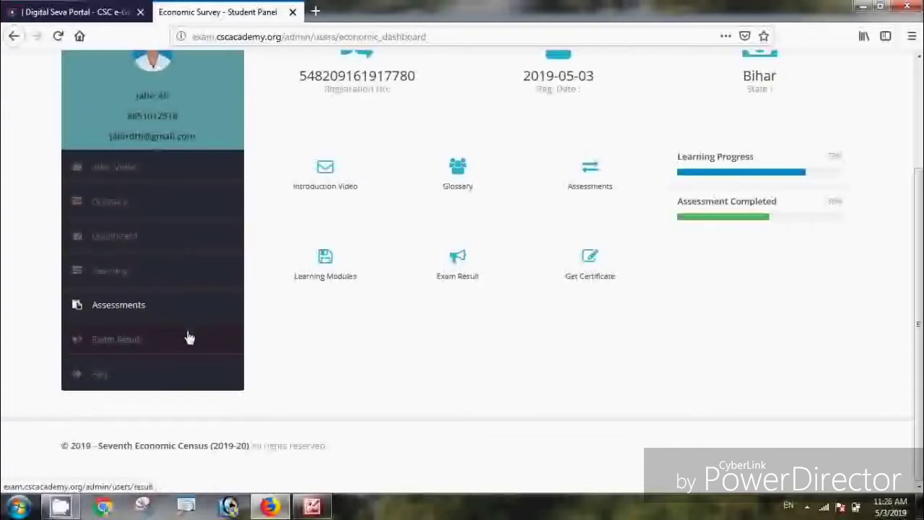
pyautogui.scroll(3, 188, 339)
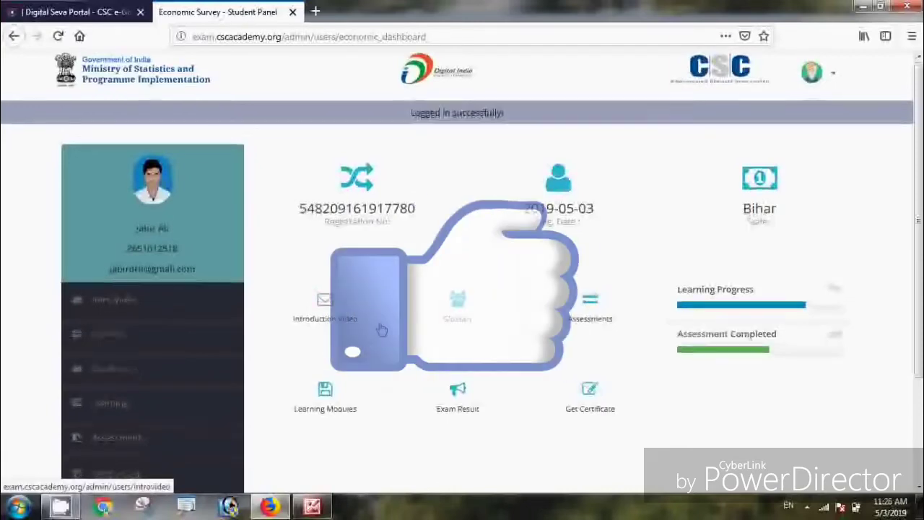
pyautogui.scroll(-2, 381, 329)
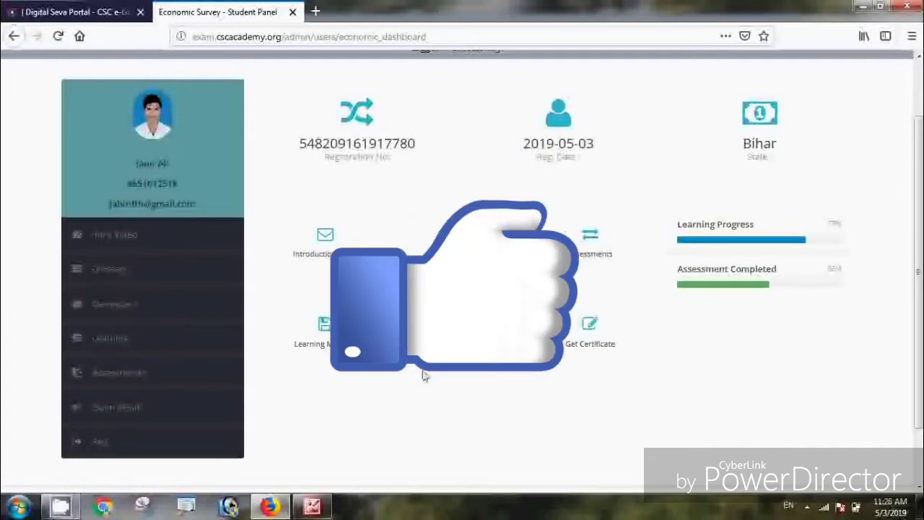
pyautogui.click(101, 343)
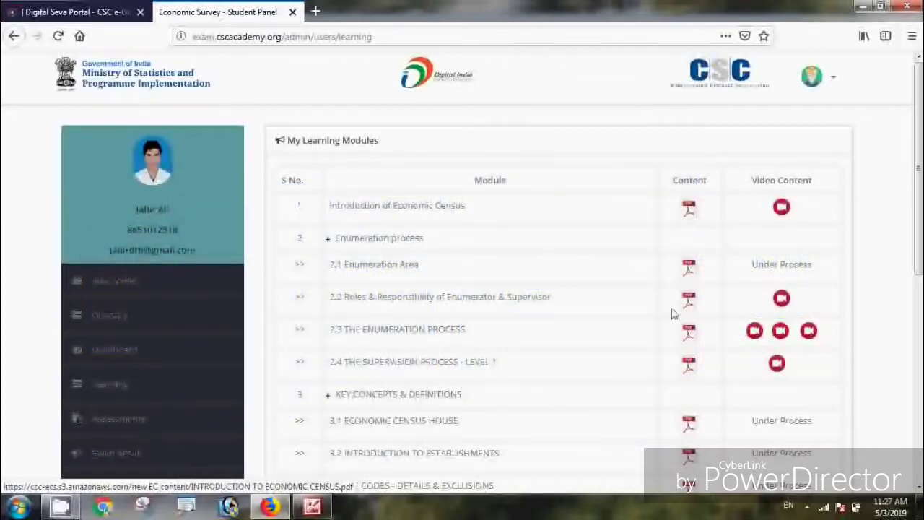
# Examine the learning modules from Introduction of Economic Census to Mobile App for their PDF and video content
pyautogui.scroll(-5, 675, 314)
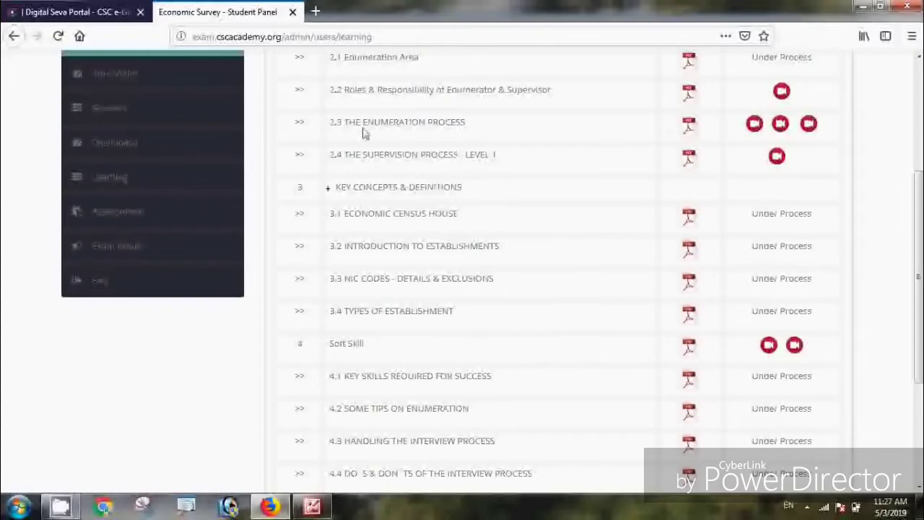
pyautogui.scroll(-4, 700, 354)
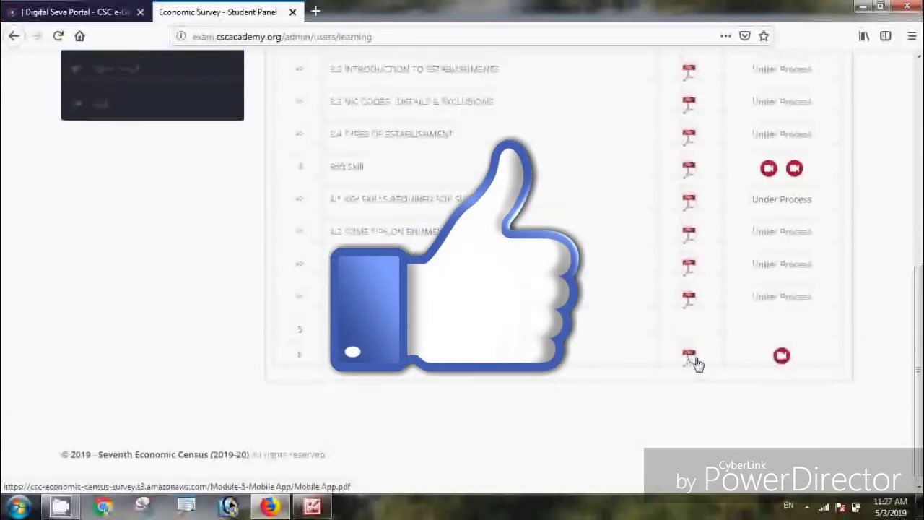
pyautogui.scroll(5, 698, 364)
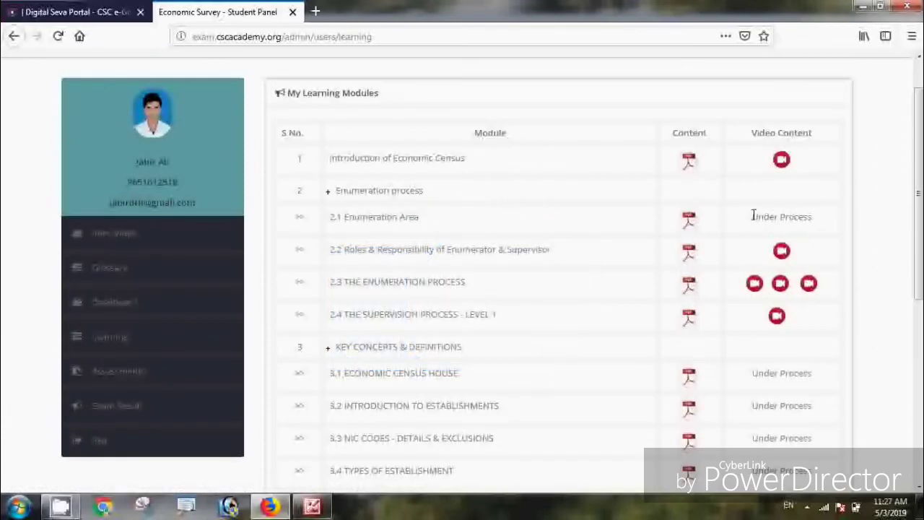
pyautogui.moveTo(751, 216); pyautogui.dragTo(824, 221)
pyautogui.click(823, 220)
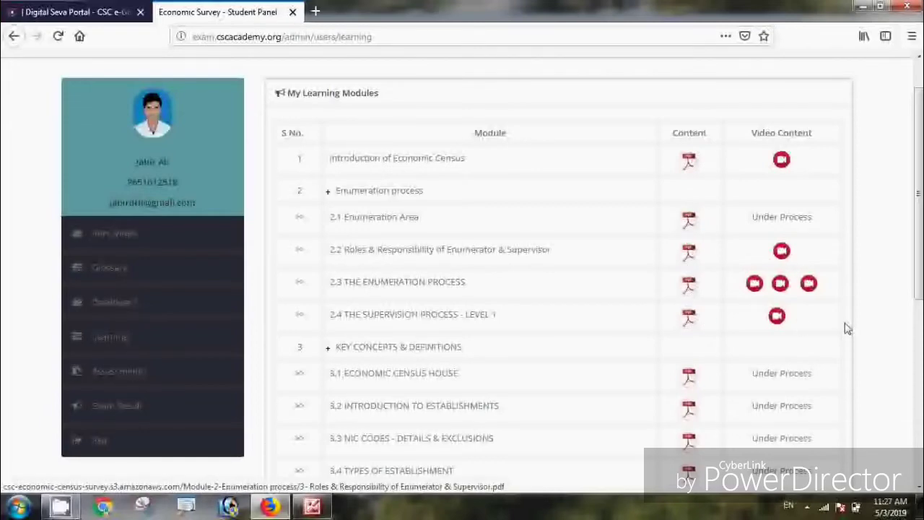
pyautogui.scroll(-5, 844, 328)
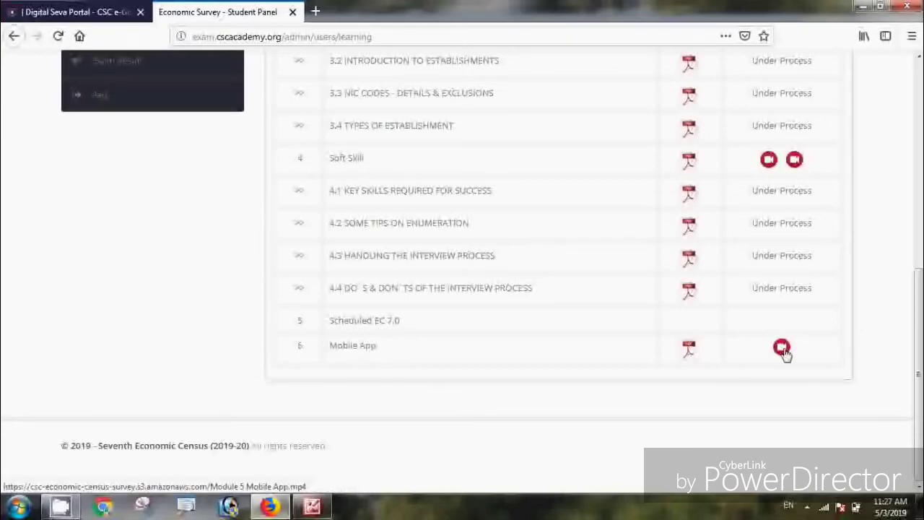
pyautogui.scroll(10, 823, 231)
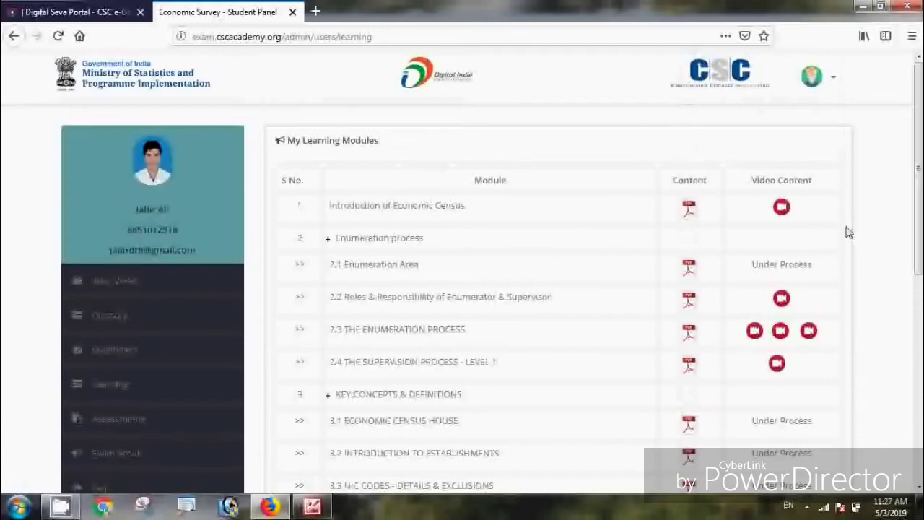
# Open the PDF content of the Introduction of Economic Census module and skim its first pages
pyautogui.click(689, 210)
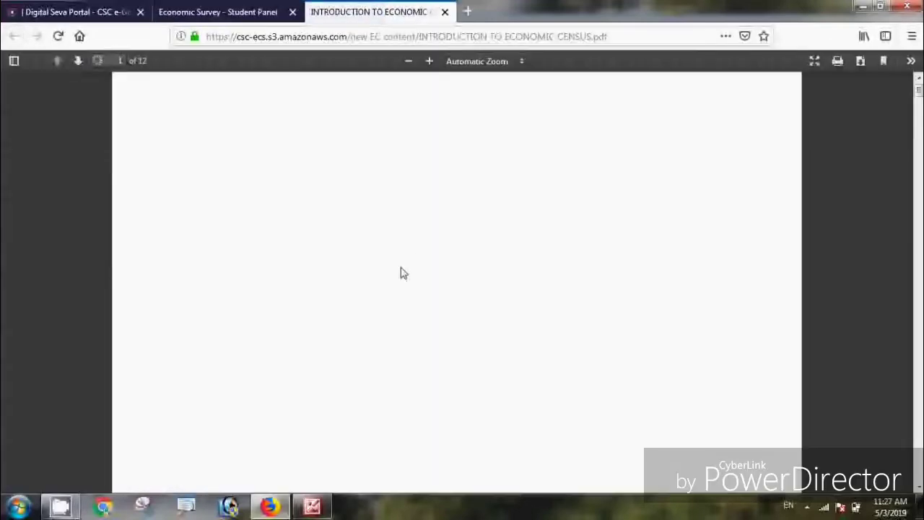
pyautogui.scroll(-3, 405, 229)
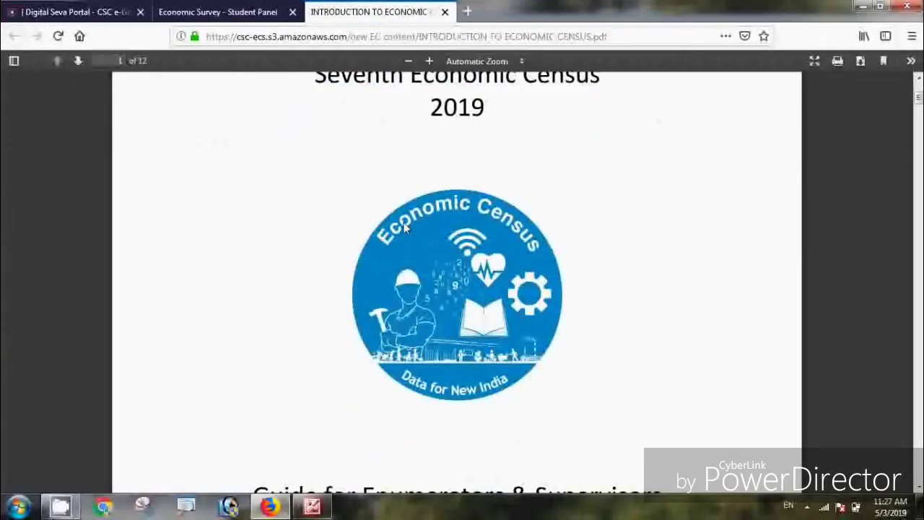
pyautogui.scroll(-1, 402, 227)
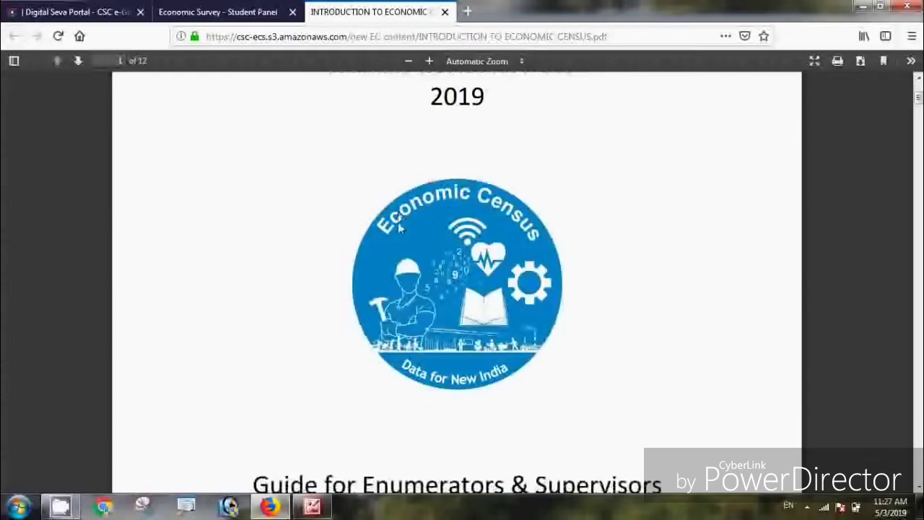
pyautogui.scroll(-3, 398, 222)
pyautogui.scroll(-1, 407, 287)
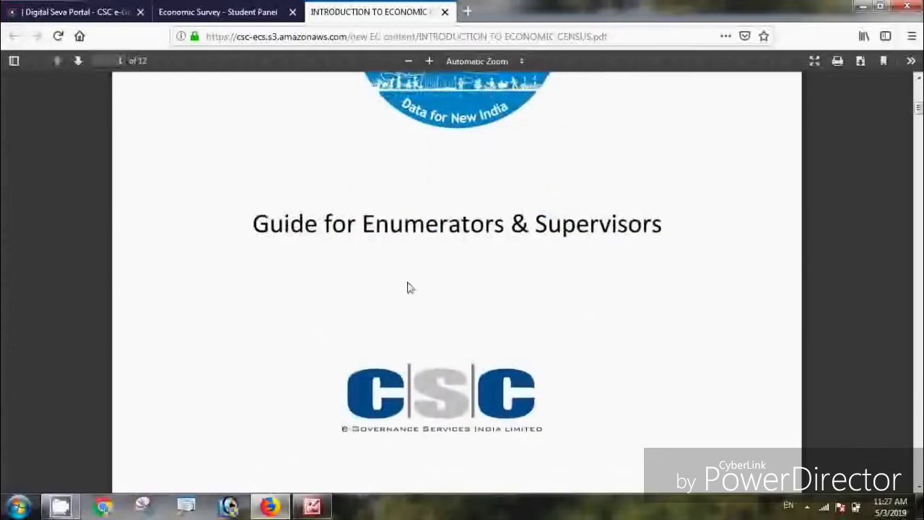
pyautogui.scroll(-20, 408, 291)
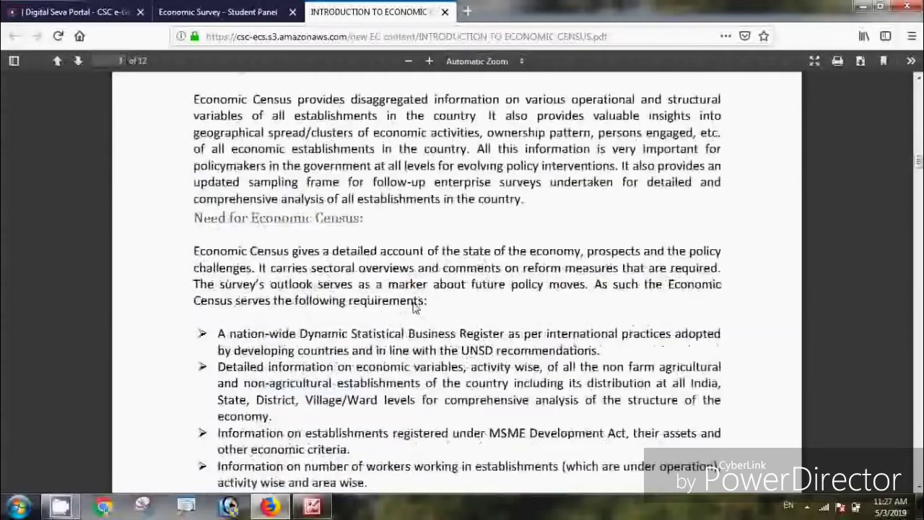
pyautogui.scroll(-2, 415, 307)
pyautogui.moveTo(195, 181); pyautogui.dragTo(627, 433)
pyautogui.click(530, 294)
pyautogui.scroll(-10, 462, 267)
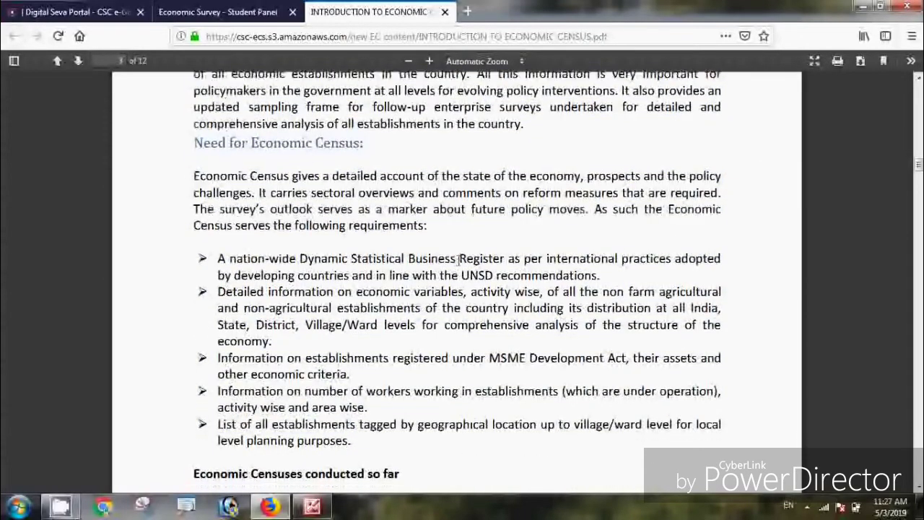
pyautogui.scroll(20, 459, 266)
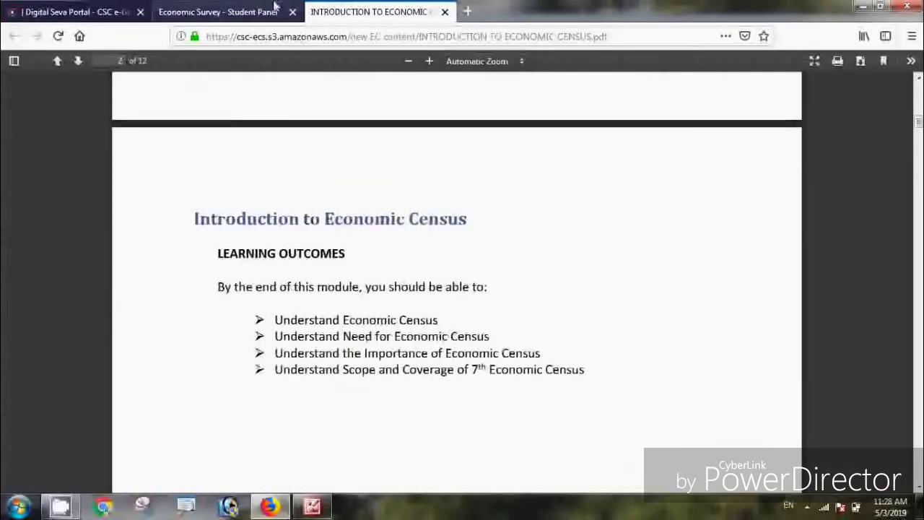
# Return to the Student Panel, open Assessments, and open the Enumeration Process exam in English
pyautogui.hotkey('ctrl', 'shift', 'Tab')
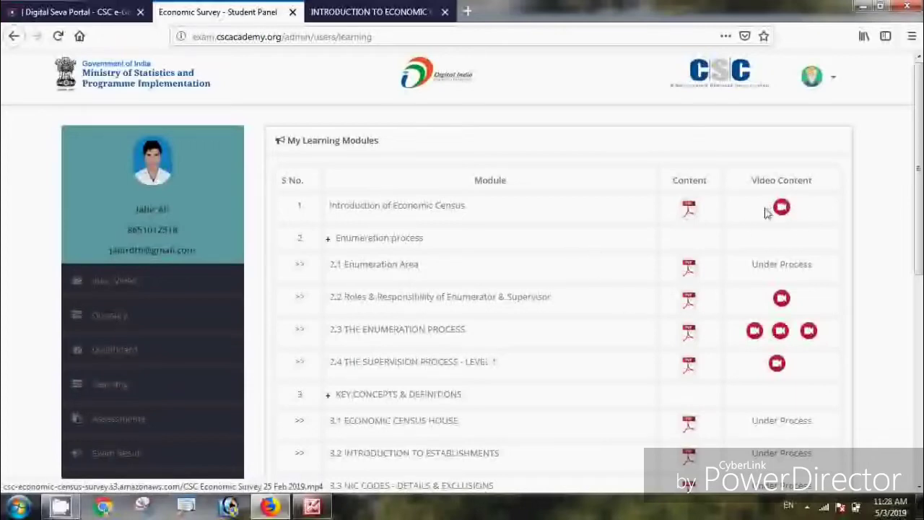
pyautogui.scroll(-3, 405, 292)
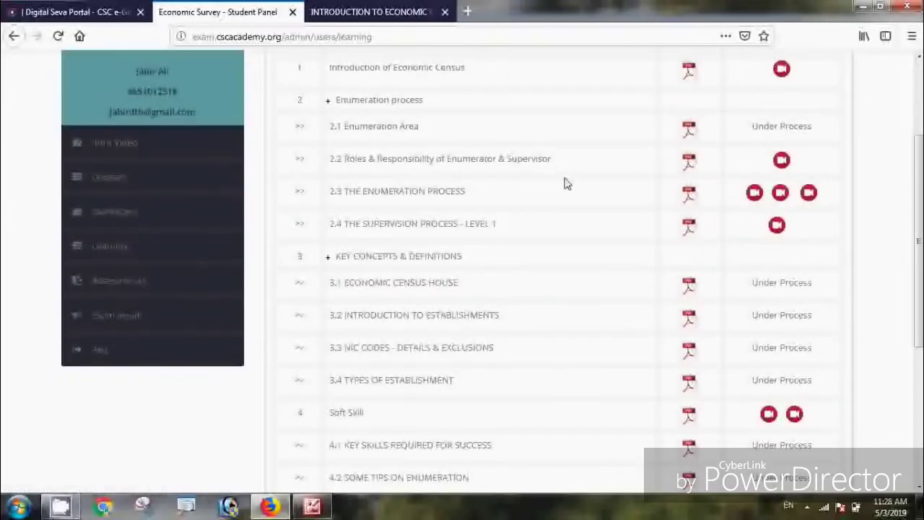
pyautogui.scroll(2, 566, 183)
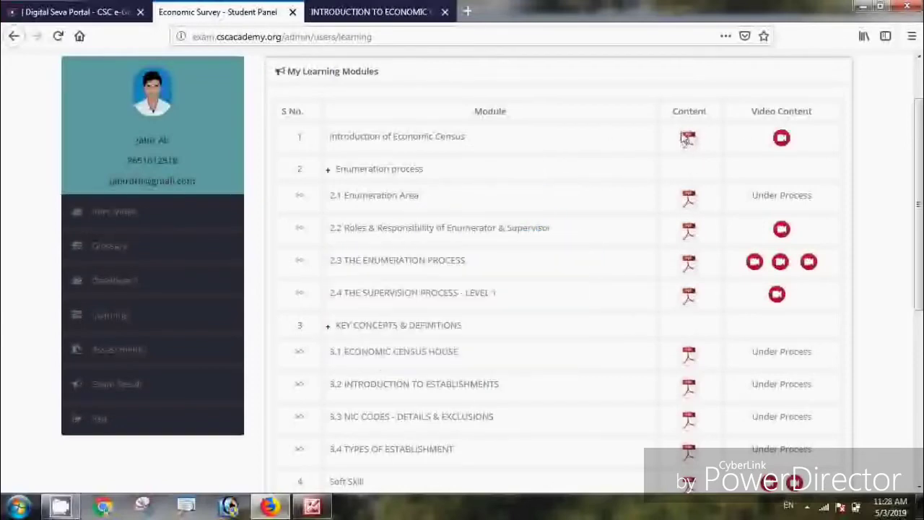
pyautogui.click(104, 349)
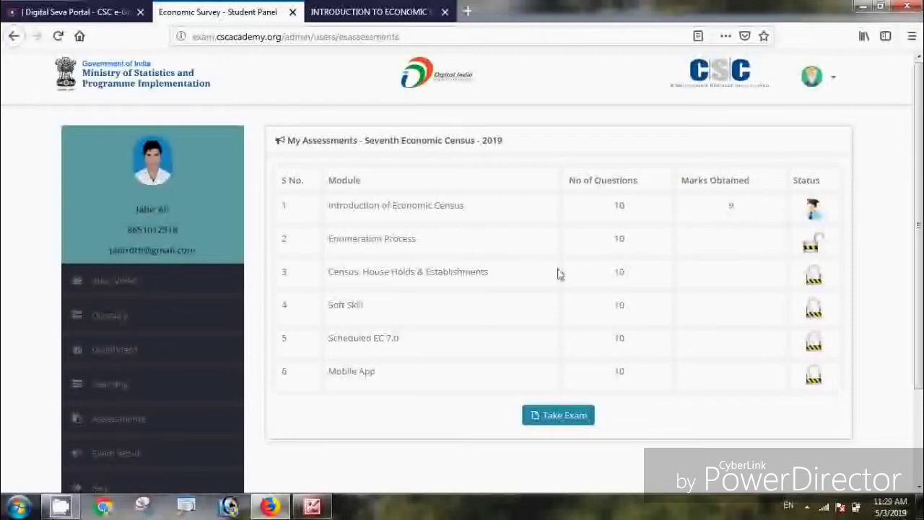
pyautogui.click(814, 245)
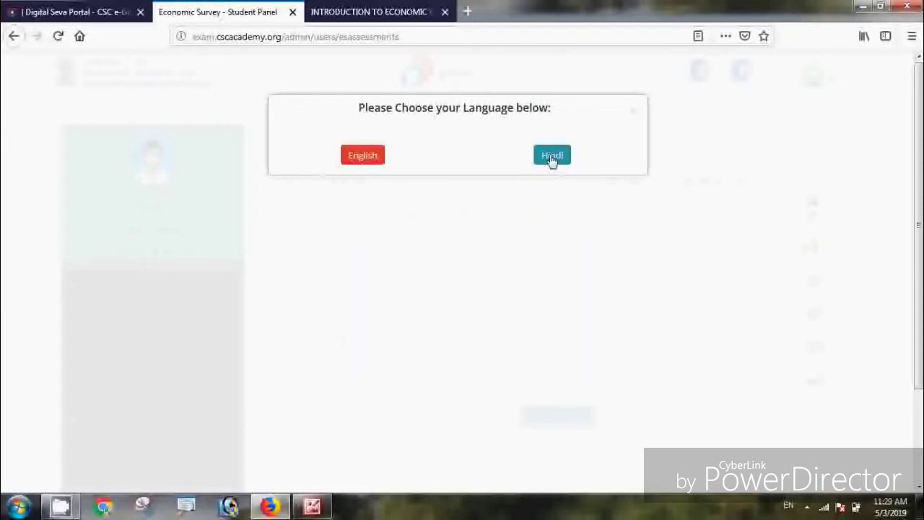
pyautogui.click(363, 155)
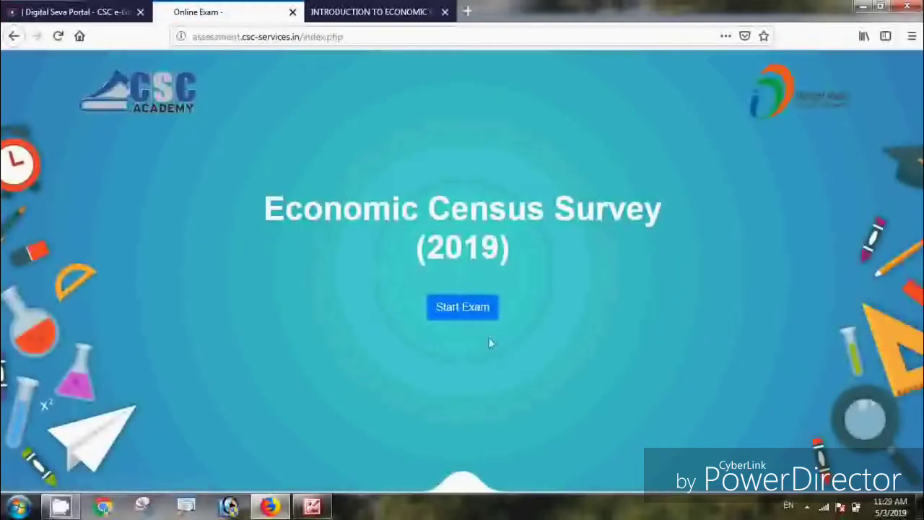
# Start the Economic Census Survey (2019) exam and try to go back to the previous page from the first question
pyautogui.click(458, 313)
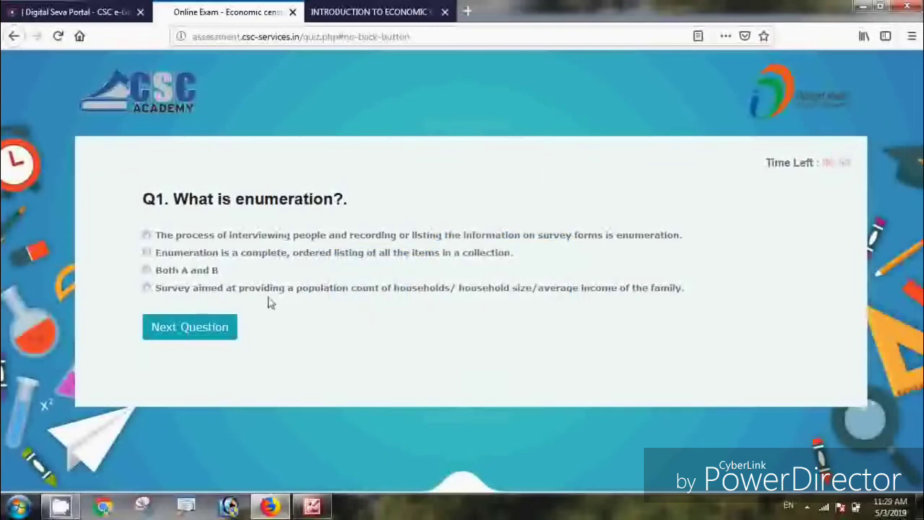
pyautogui.click(10, 39)
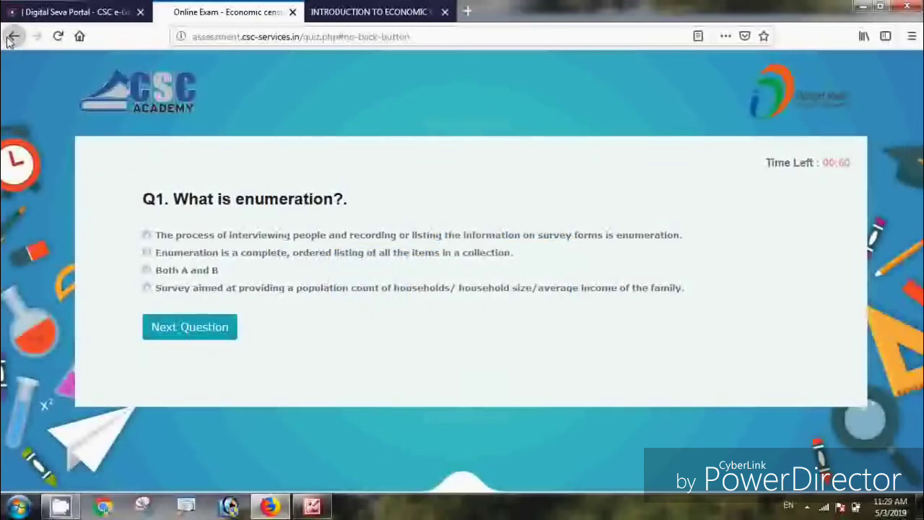
pyautogui.click(10, 40)
pyautogui.click(10, 39)
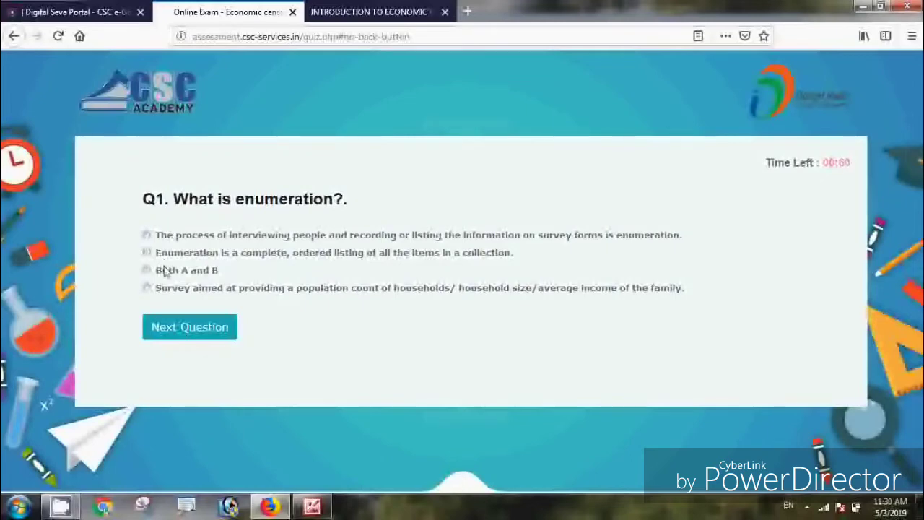
# Answer questions 1 and 2 of the exam with their first options and question 3 with "None of them", submitting each
pyautogui.click(146, 235)
pyautogui.click(182, 336)
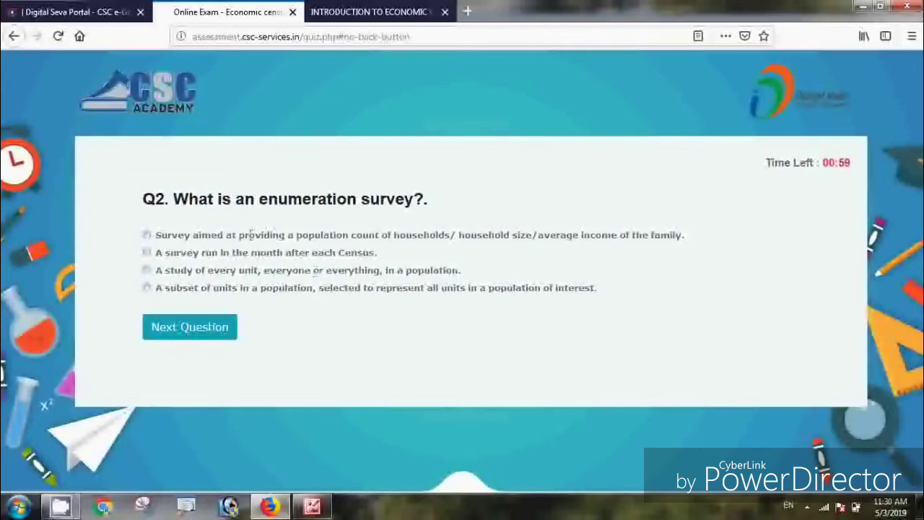
pyautogui.click(147, 235)
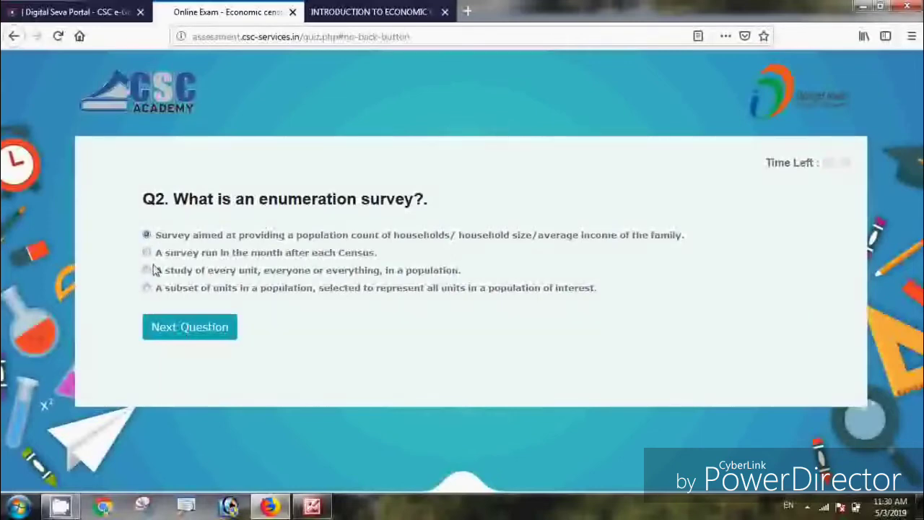
pyautogui.click(186, 330)
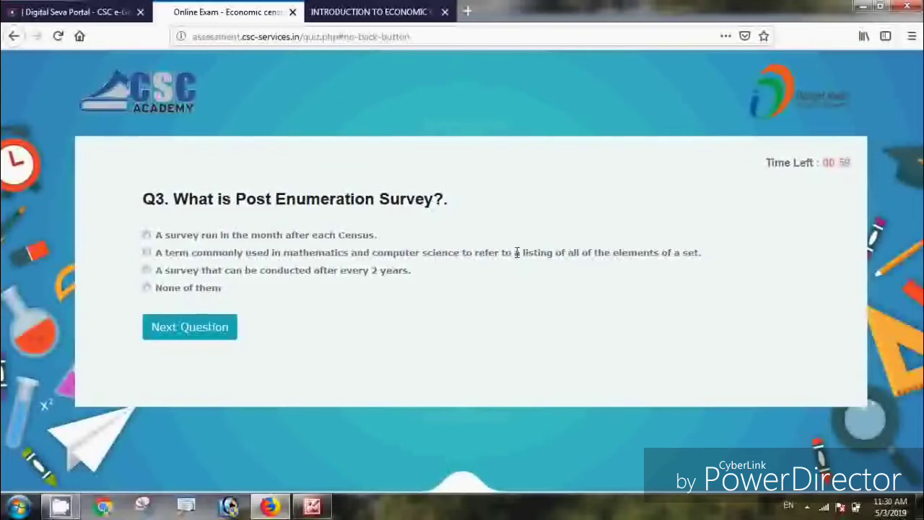
pyautogui.click(147, 289)
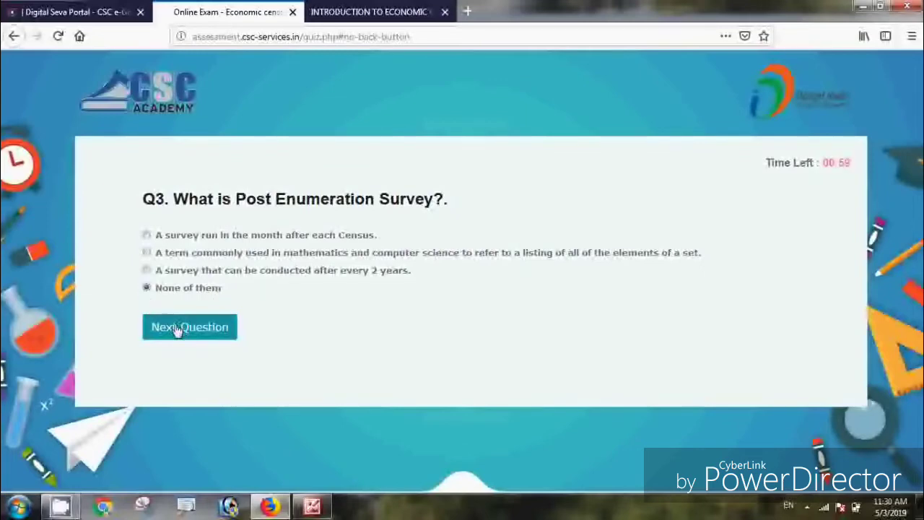
pyautogui.click(179, 328)
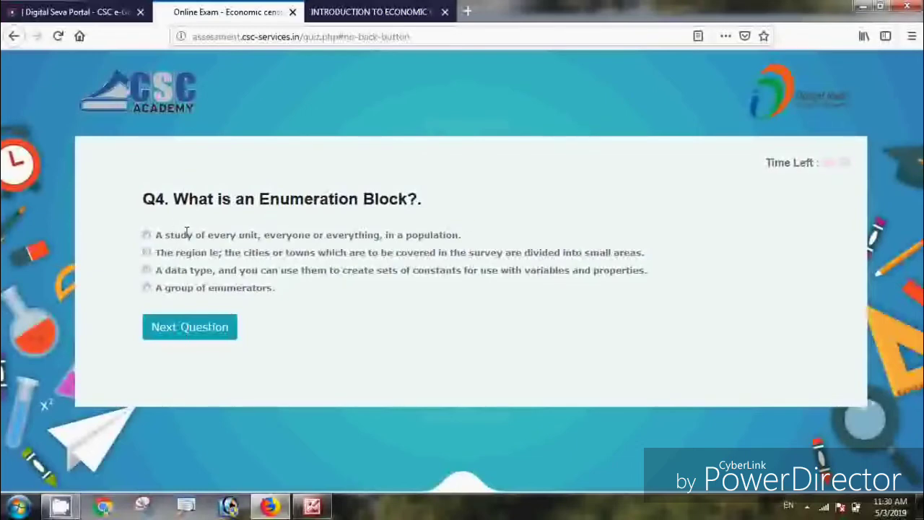
# Answer questions 4 and 5 with "A study of every unit, everyone or everything, in a population" and question 6 with its first option
pyautogui.click(148, 237)
pyautogui.click(181, 326)
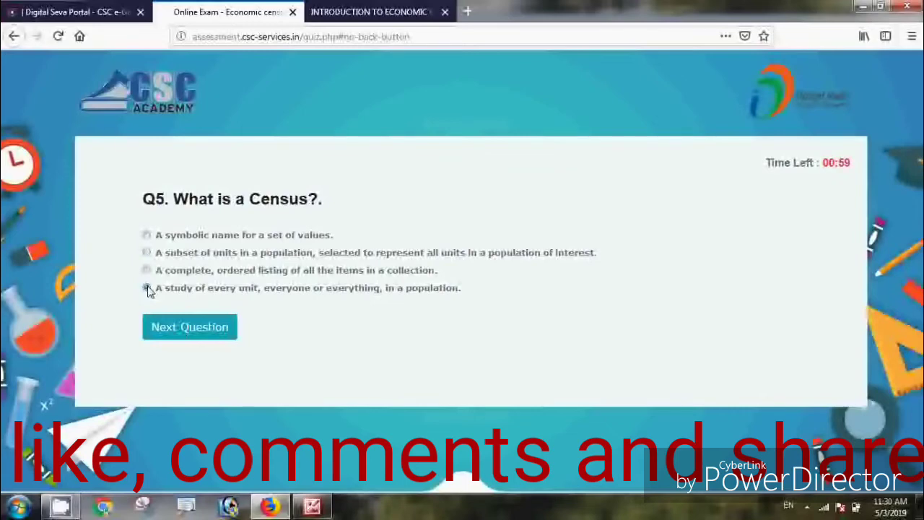
pyautogui.click(147, 289)
pyautogui.click(187, 326)
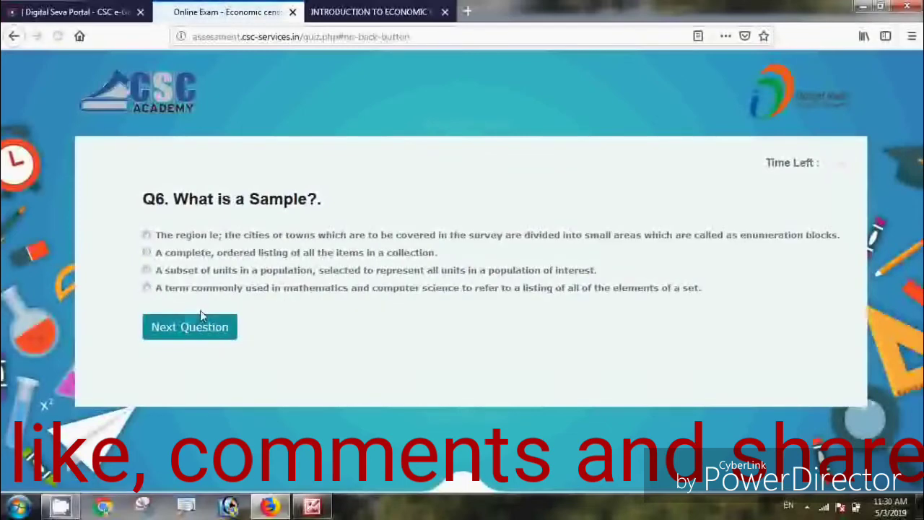
pyautogui.click(148, 235)
pyautogui.click(167, 327)
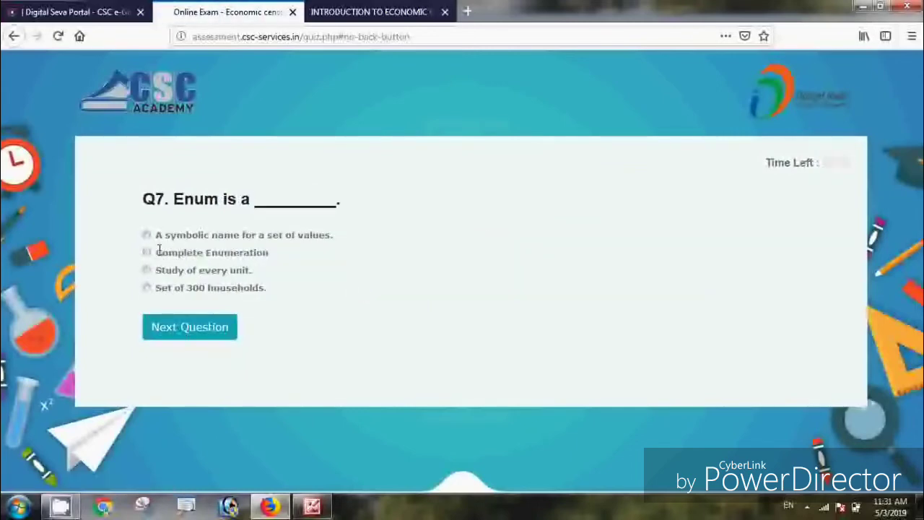
# Answer question 7 with "A symbolic name for a set of values", question 8 with "Reading and Writing" and question 9 with "Actively looking for ways to help people"
pyautogui.click(146, 235)
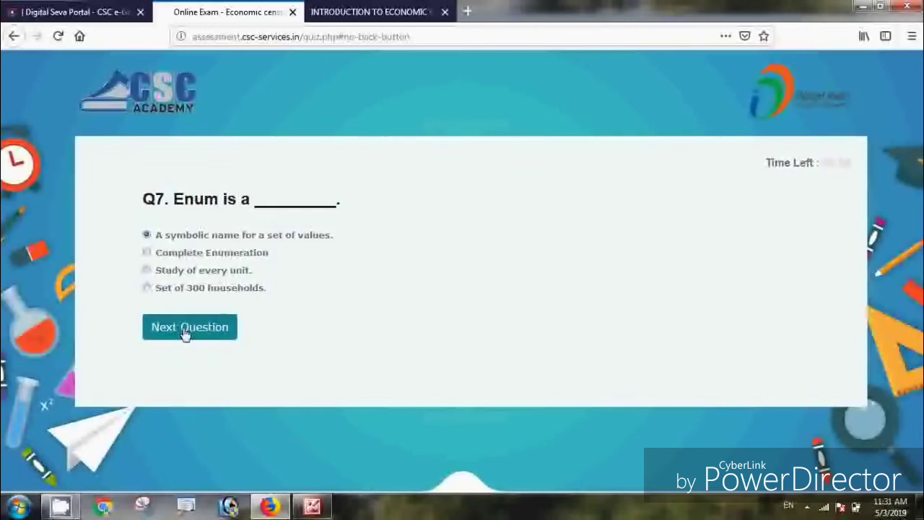
pyautogui.click(185, 332)
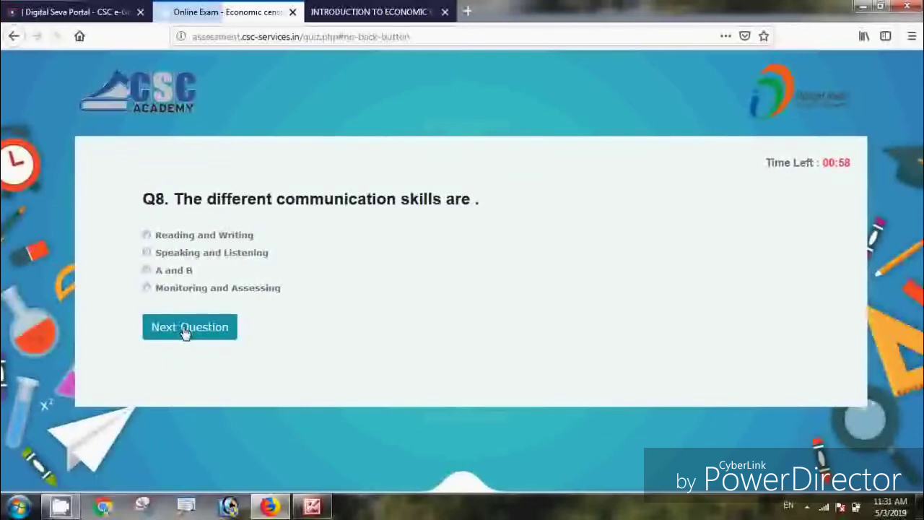
pyautogui.click(147, 236)
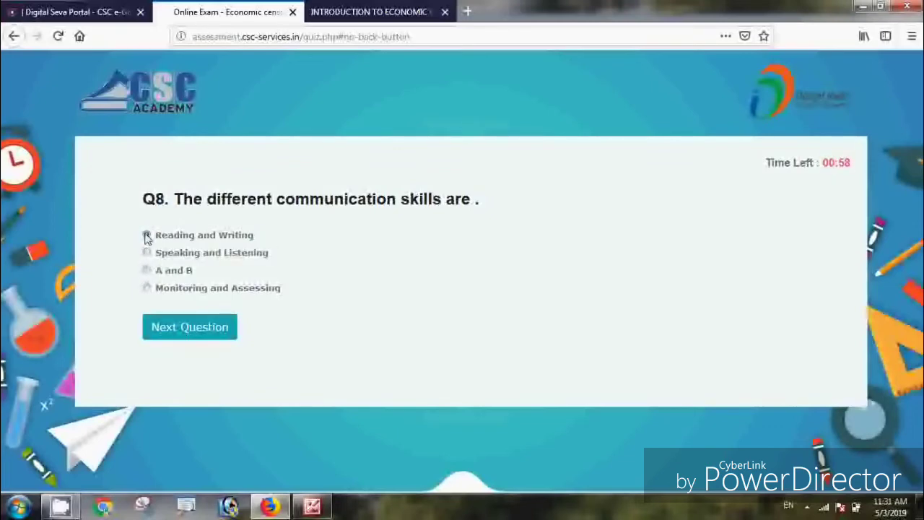
pyautogui.click(203, 330)
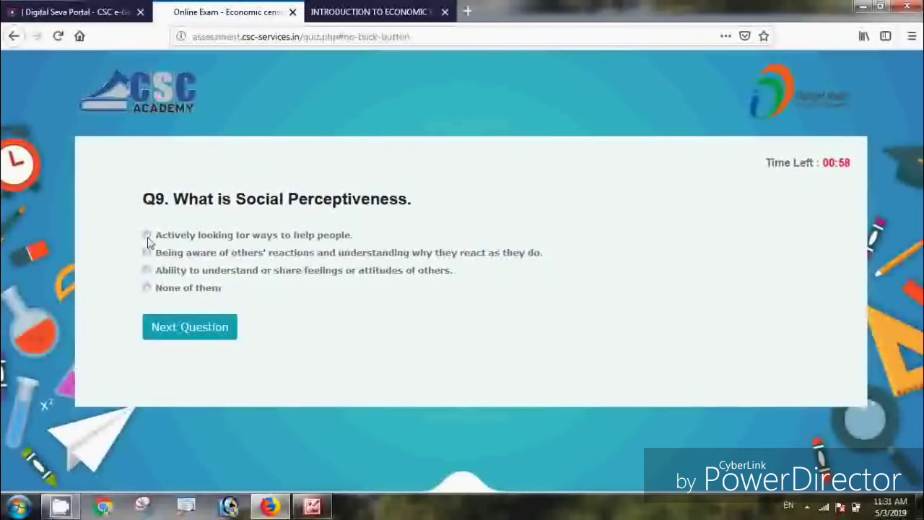
pyautogui.click(146, 235)
pyautogui.click(186, 330)
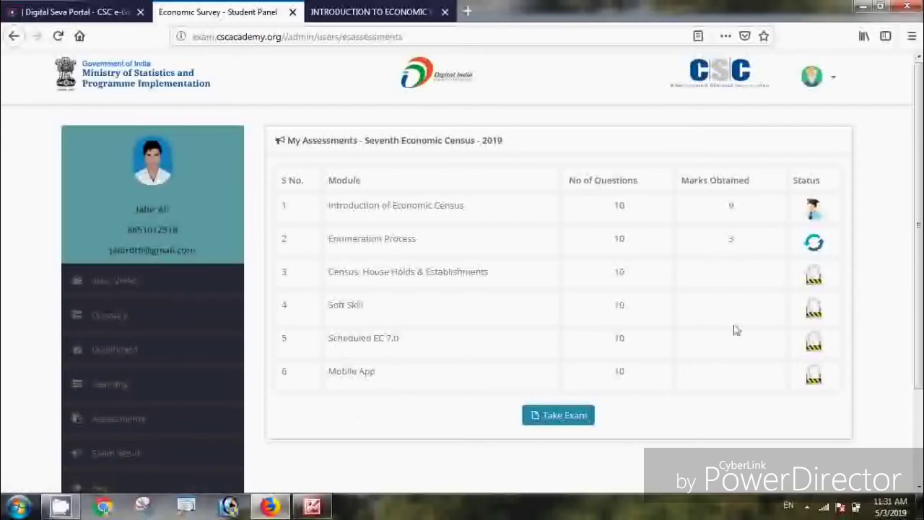
# Examine the My Assessments list for the marks obtained and status of each module
pyautogui.scroll(-3, 737, 330)
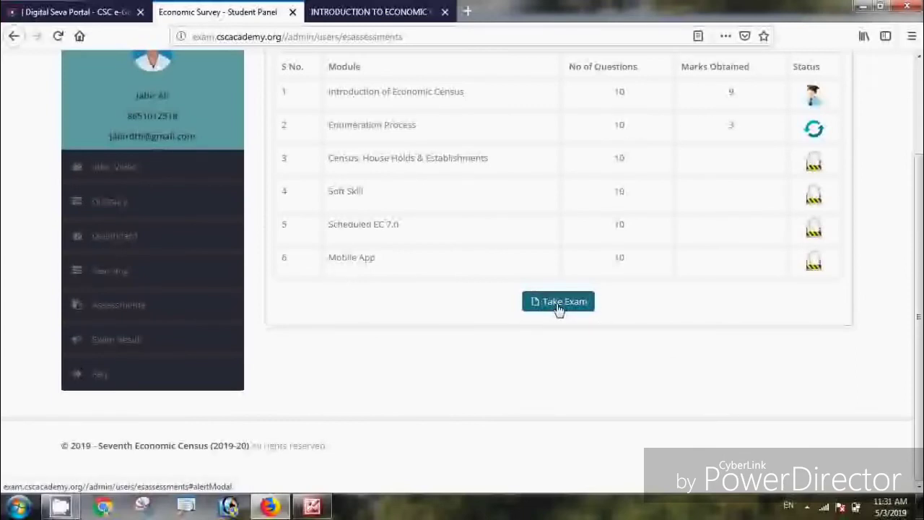
pyautogui.scroll(3, 195, 278)
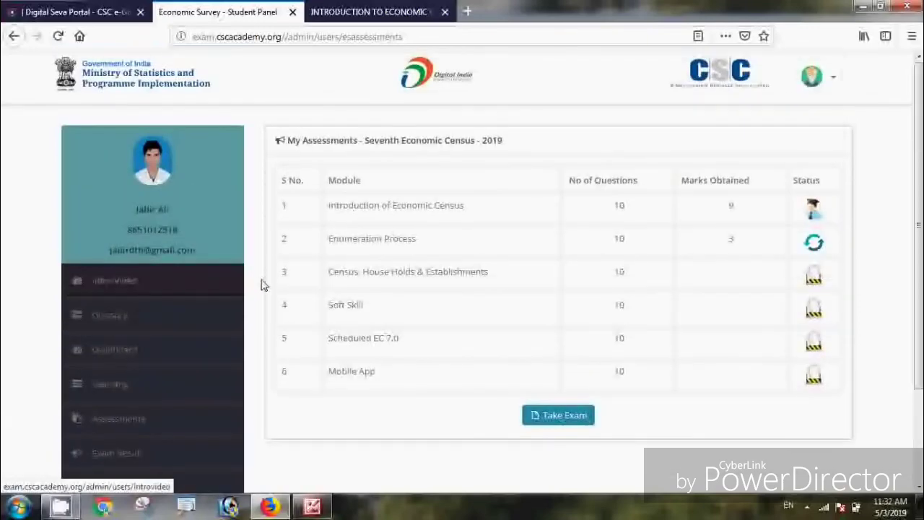
pyautogui.scroll(-3, 262, 285)
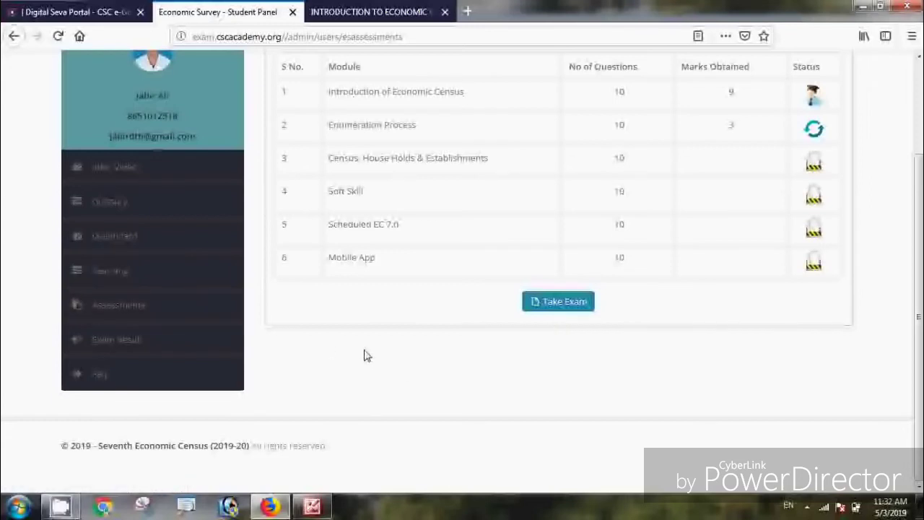
# Try to return from the assessments list to the earlier portal pages
pyautogui.click(86, 11)
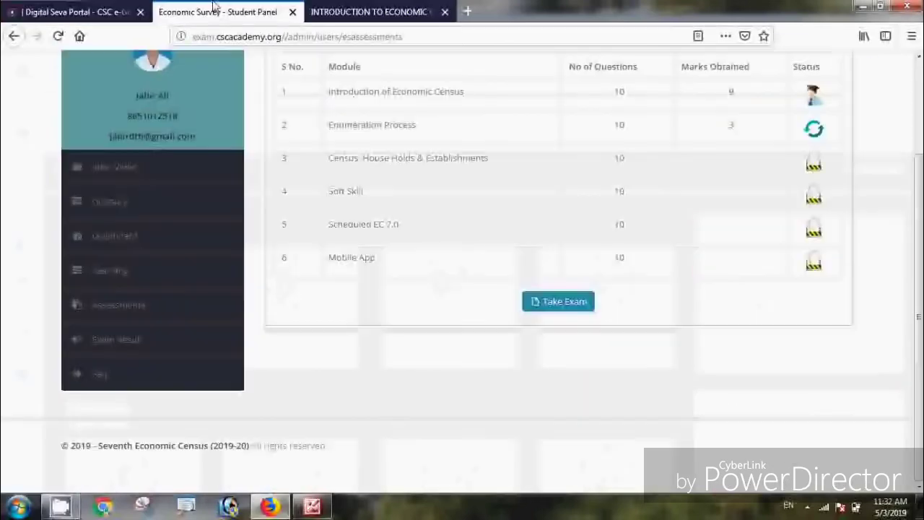
pyautogui.click(13, 36)
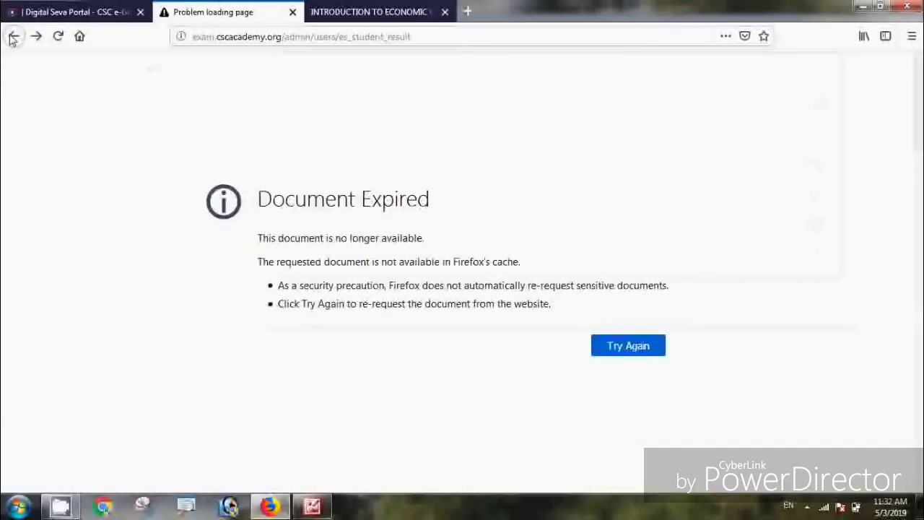
pyautogui.click(13, 37)
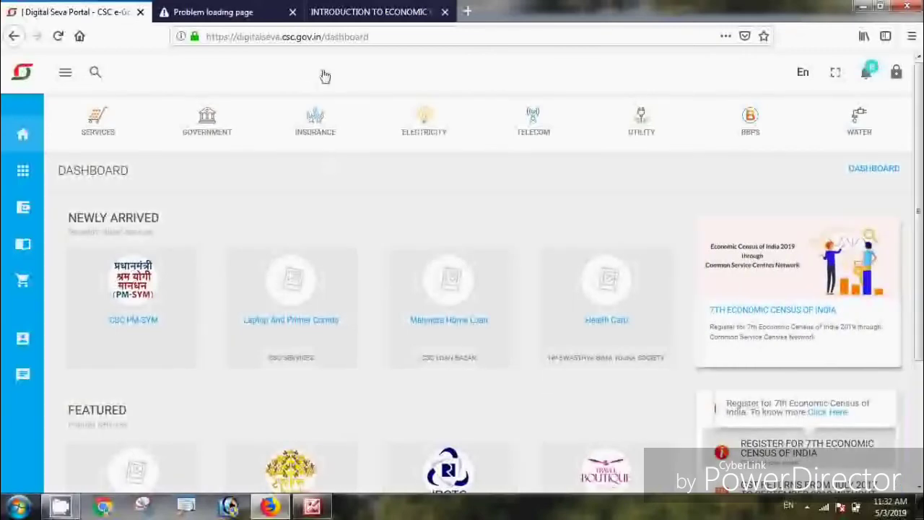
# Reopen the 7th Economic Census site from the Digital Seva dashboard, closing the expired page, and open its training section
pyautogui.click(828, 412)
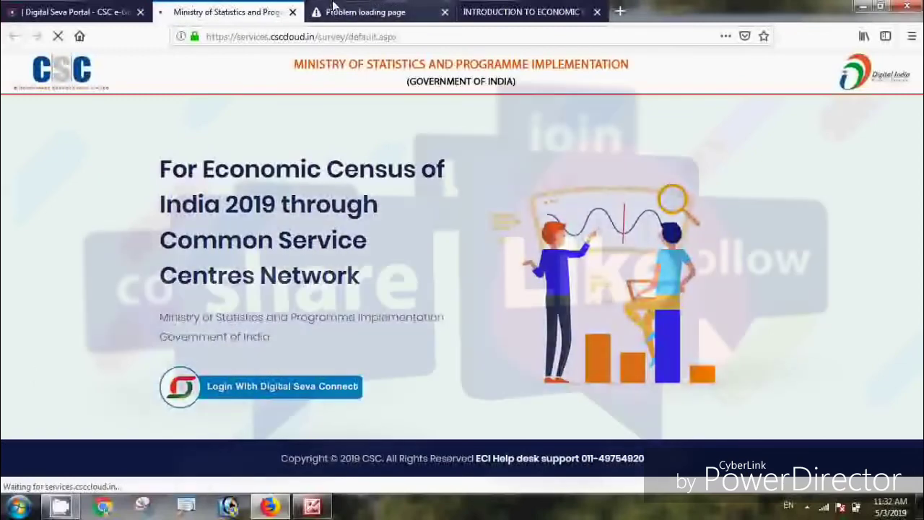
pyautogui.click(333, 7)
pyautogui.click(444, 12)
pyautogui.click(249, 7)
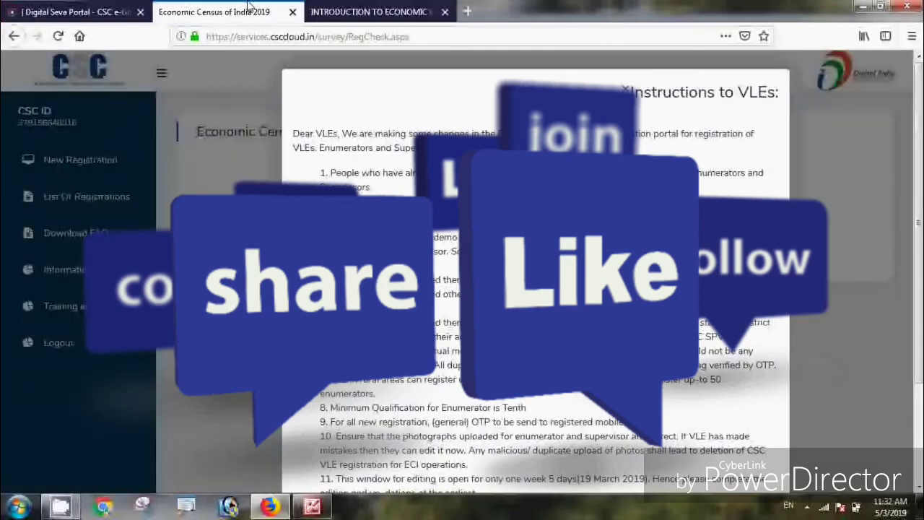
pyautogui.click(64, 305)
pyautogui.click(65, 305)
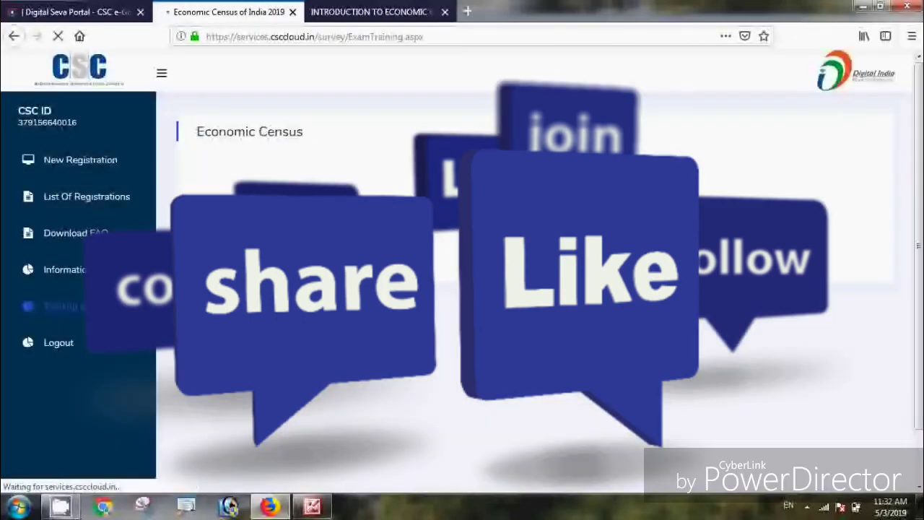